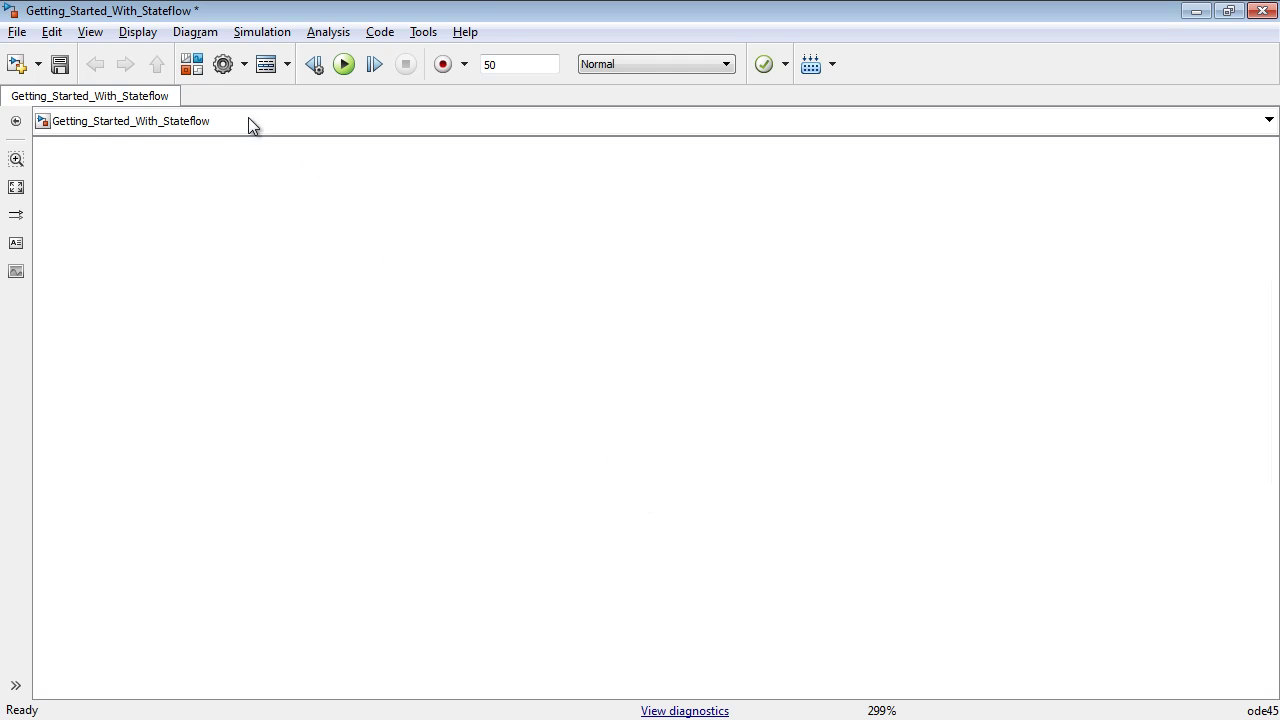
- Pick the Chart block from the Stateflow library in the Library Browser
{"action": "left_click", "coordinate": [191, 67]}
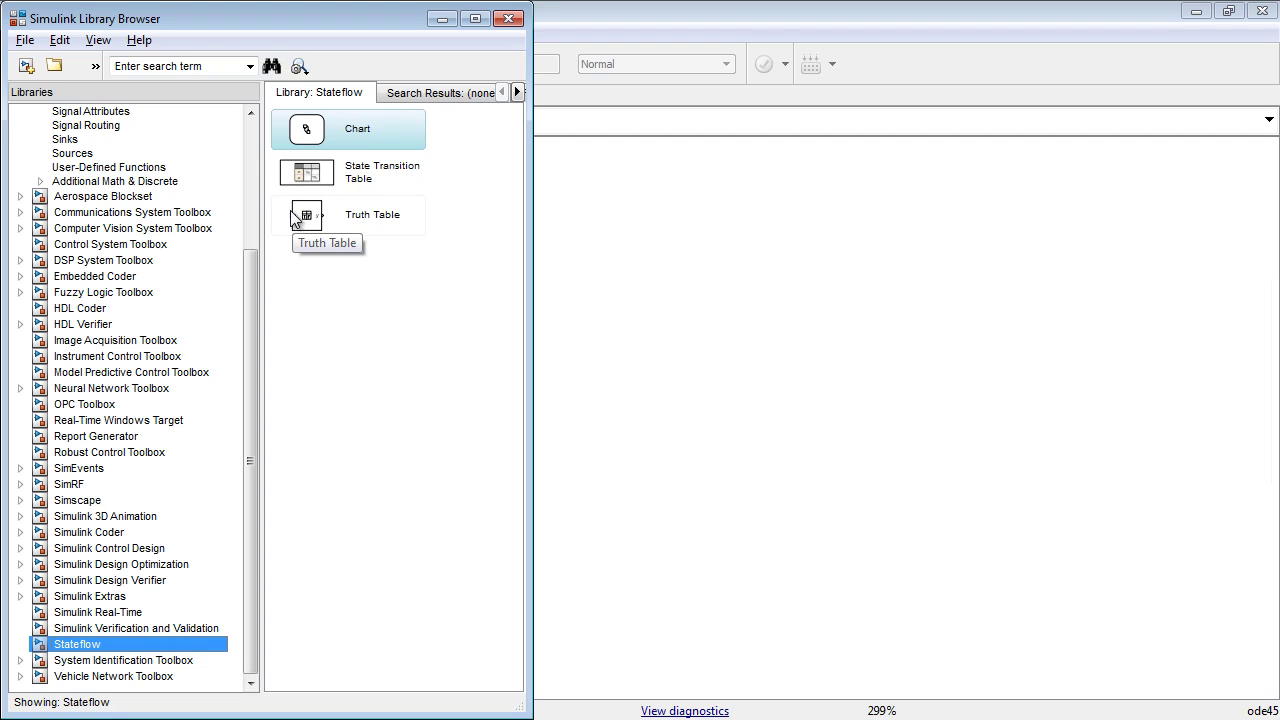
{"action": "left_click", "coordinate": [304, 133]}
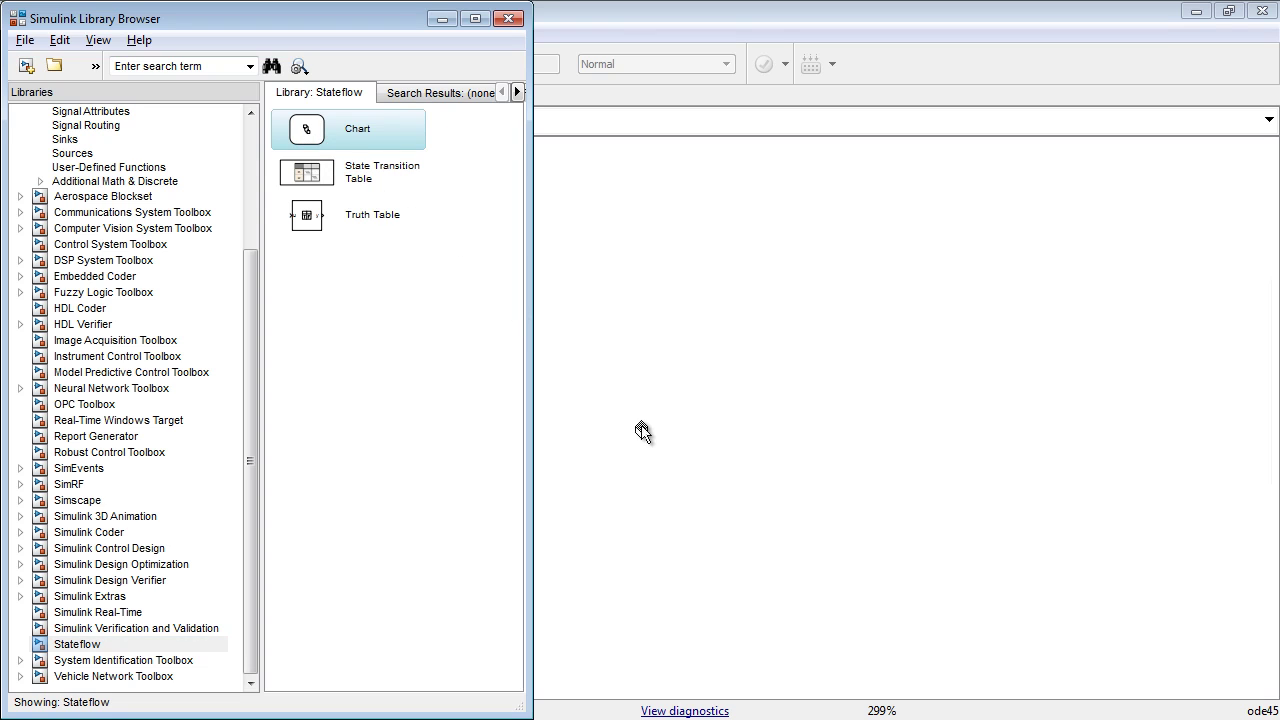
- Drop the Stateflow Chart block into the middle of the model canvas
{"action": "left_click_drag", "start_coordinate": [650, 435], "coordinate": [654, 436]}
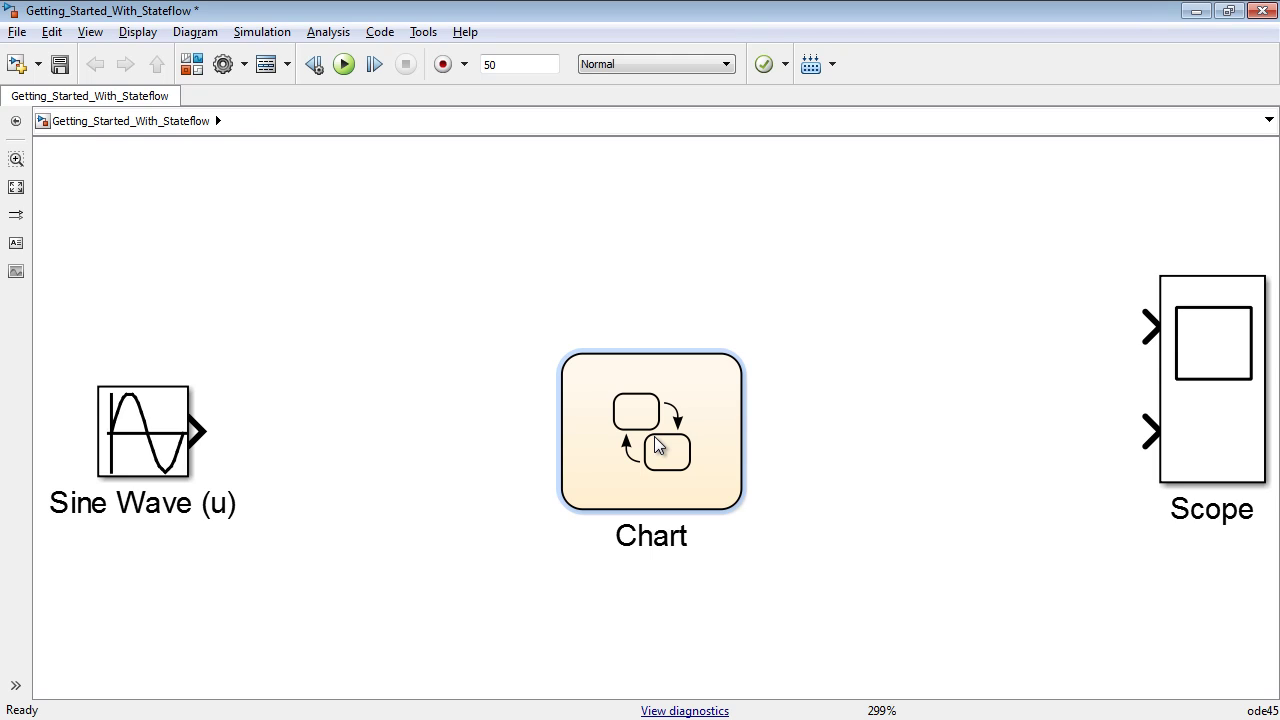
- Open the Chart and add a state named ON
{"action": "double_click", "coordinate": [656, 445]}
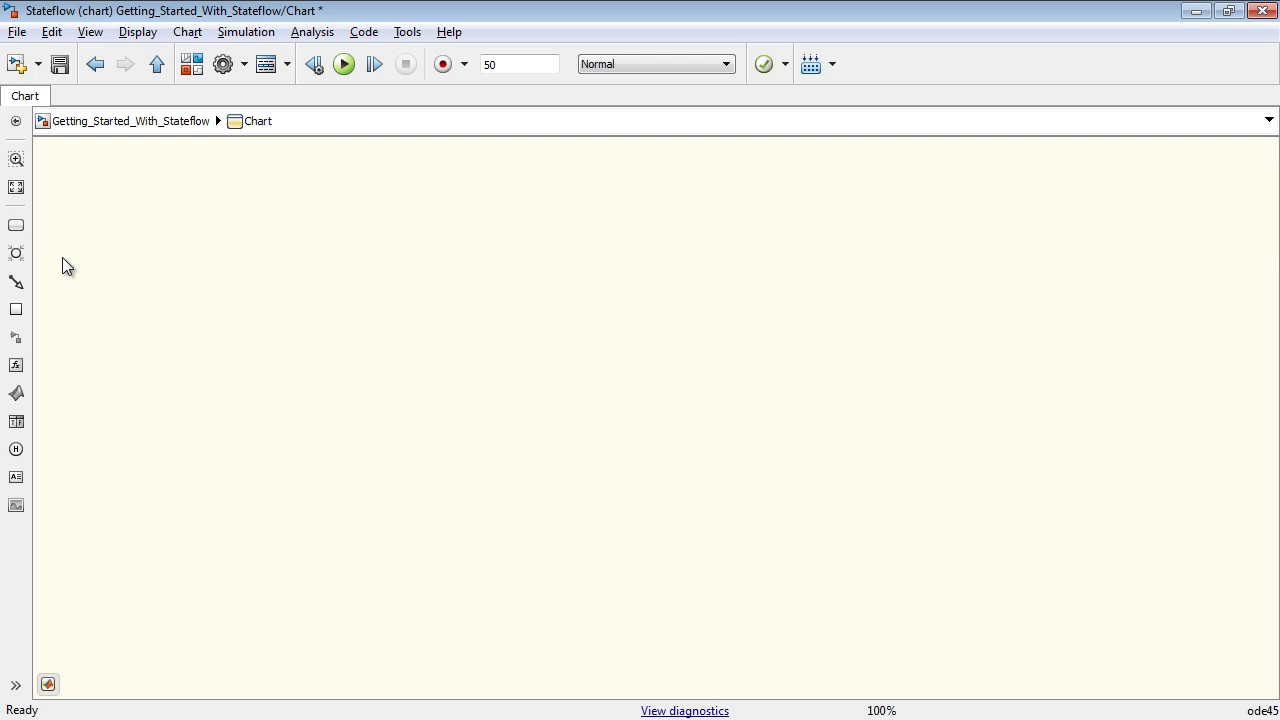
{"action": "left_click", "coordinate": [20, 228]}
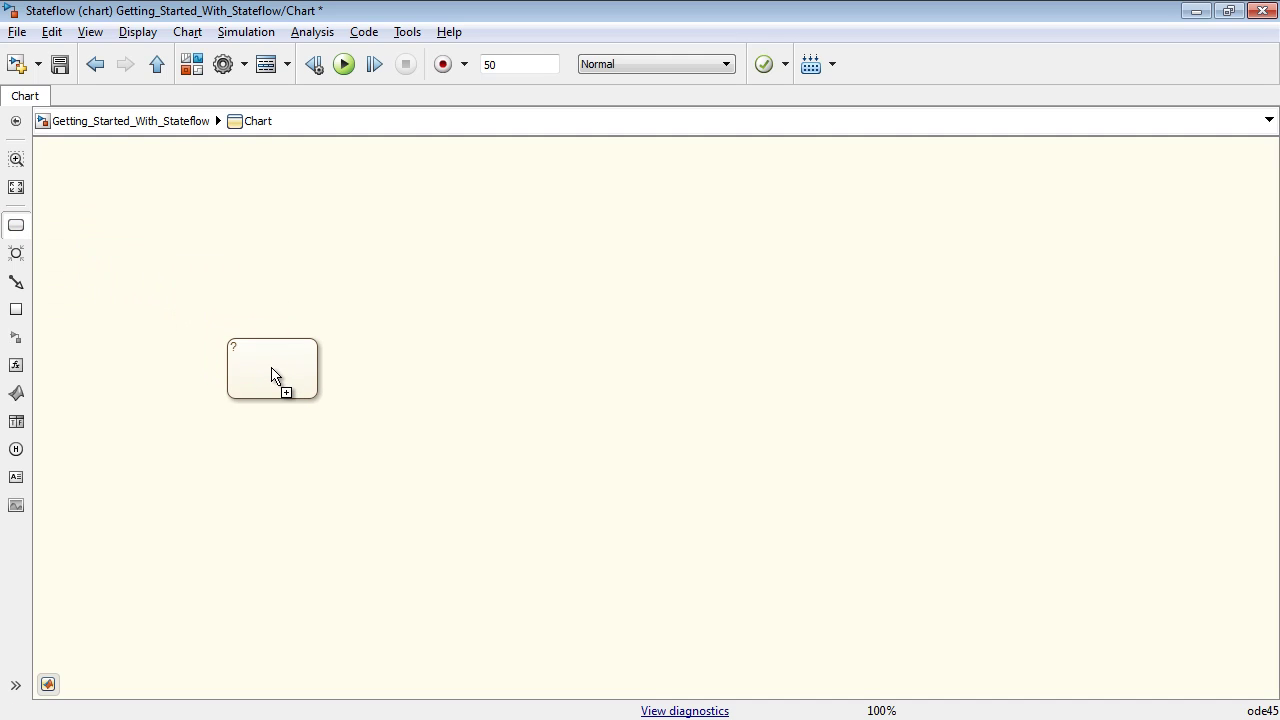
{"action": "left_click", "coordinate": [274, 376]}
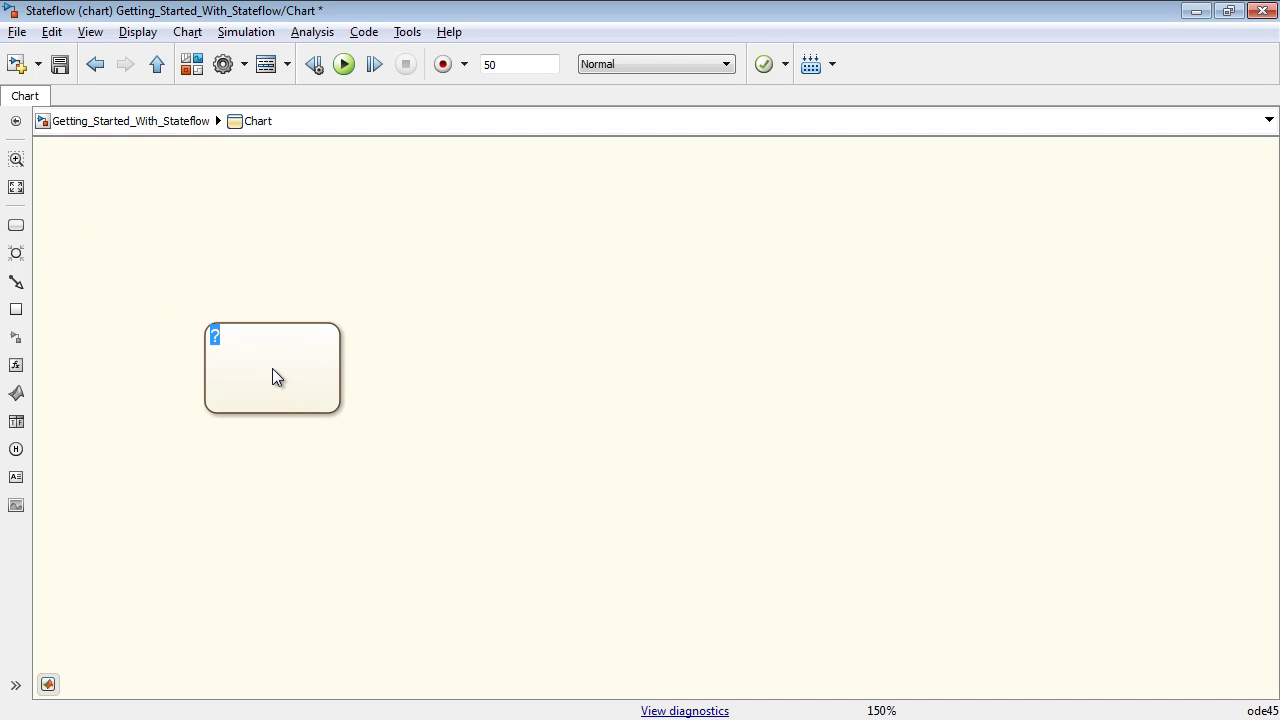
{"action": "type", "text": "ON"}
- Copy ON to its right, rename the copy OFF, and fit both states in view
{"action": "left_click_drag", "start_coordinate": [272, 368], "coordinate": [608, 364]}
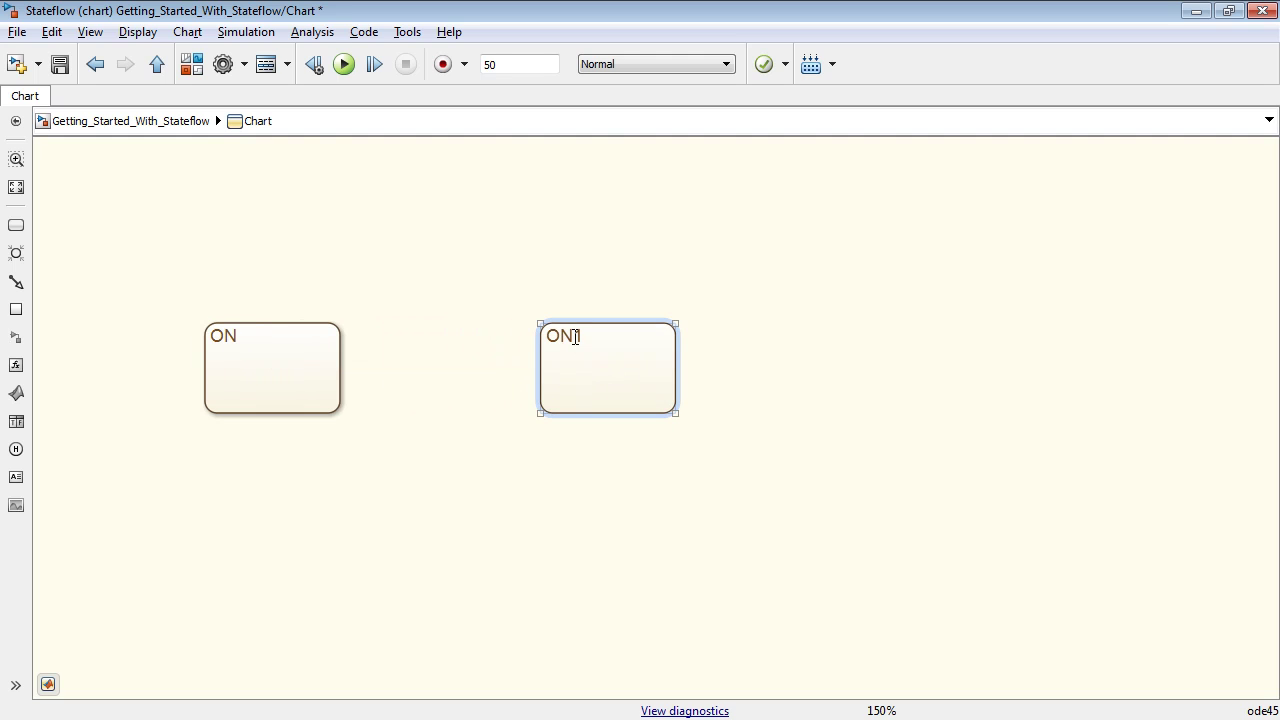
{"action": "type", "text": "1"}
{"action": "type", "text": "OFF"}
{"action": "left_click", "coordinate": [449, 438]}
{"action": "key", "text": "space"}
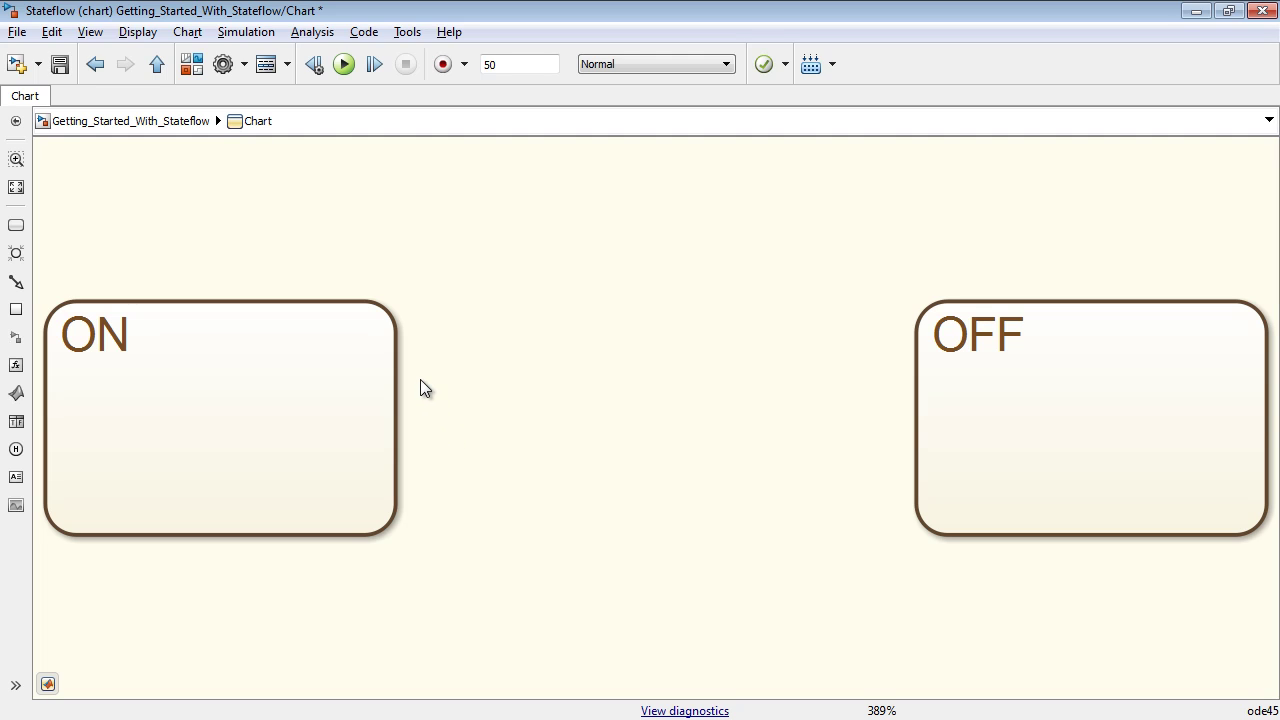
- Draw a transition from ON to OFF with the condition [u<0]
{"action": "left_click", "coordinate": [397, 368]}
{"action": "left_click_drag", "start_coordinate": [394, 370], "coordinate": [931, 369]}
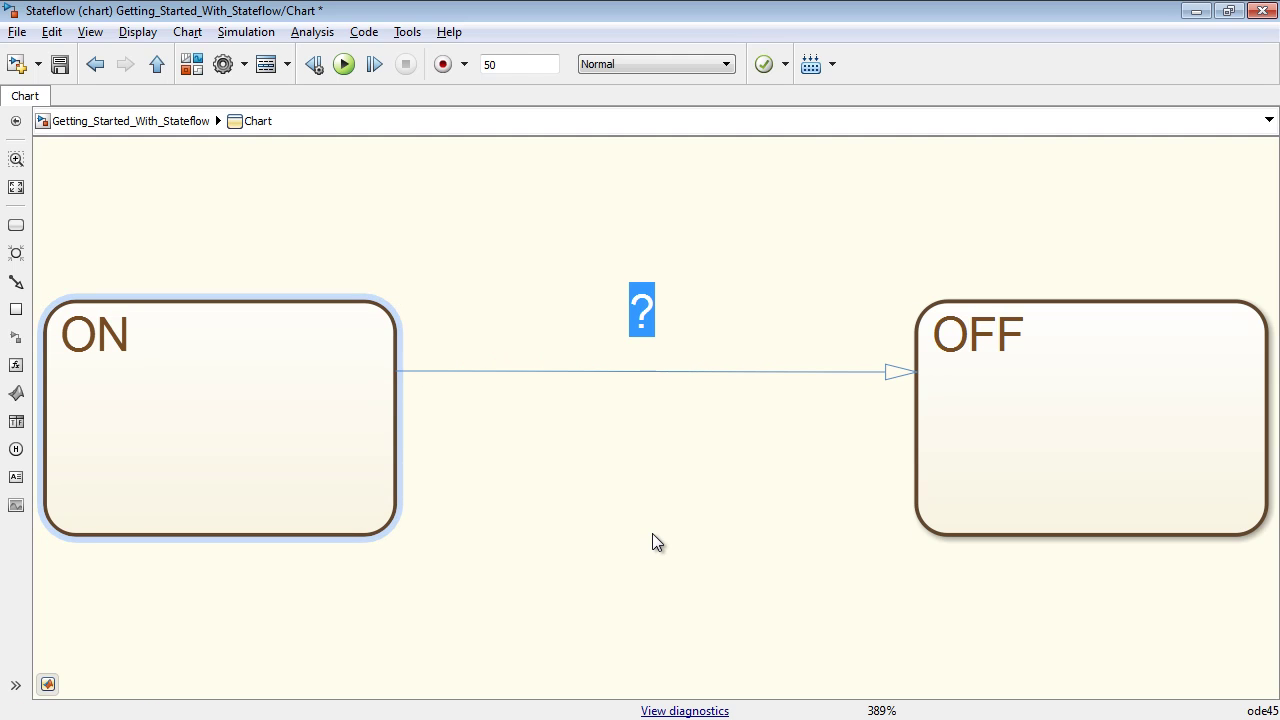
{"action": "type", "text": "u<0"}
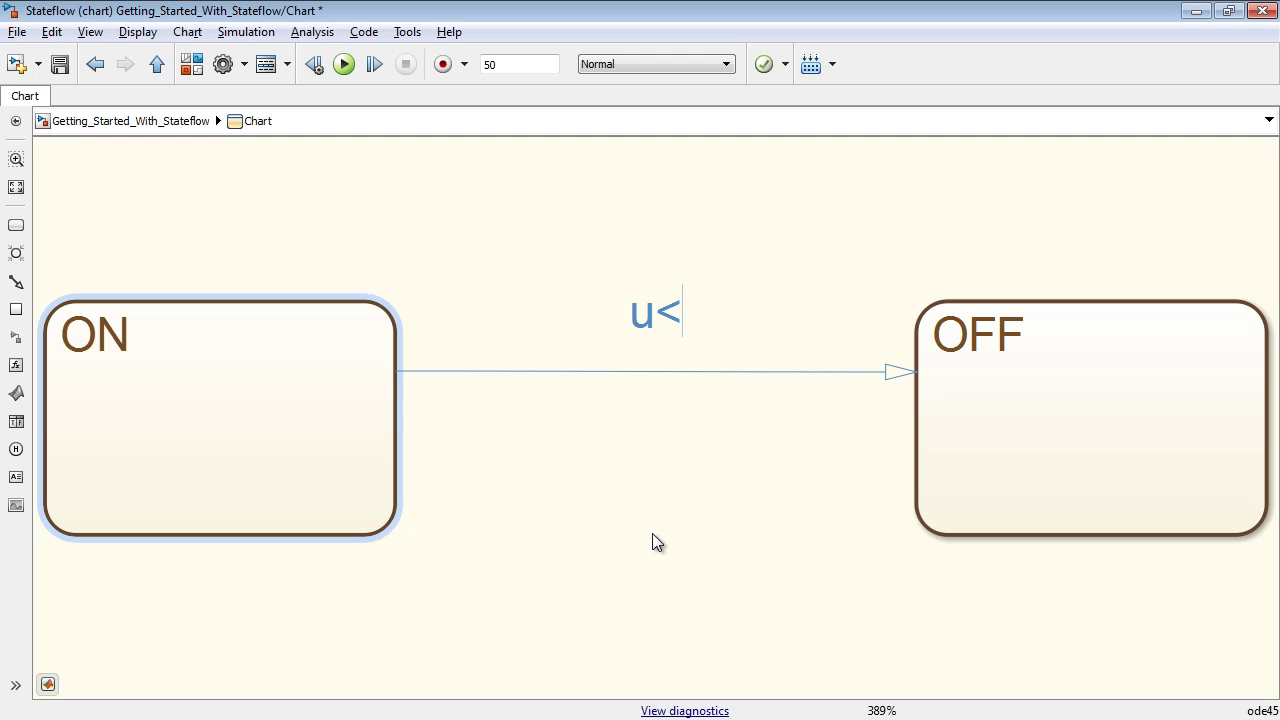
{"action": "left_click", "coordinate": [652, 533]}
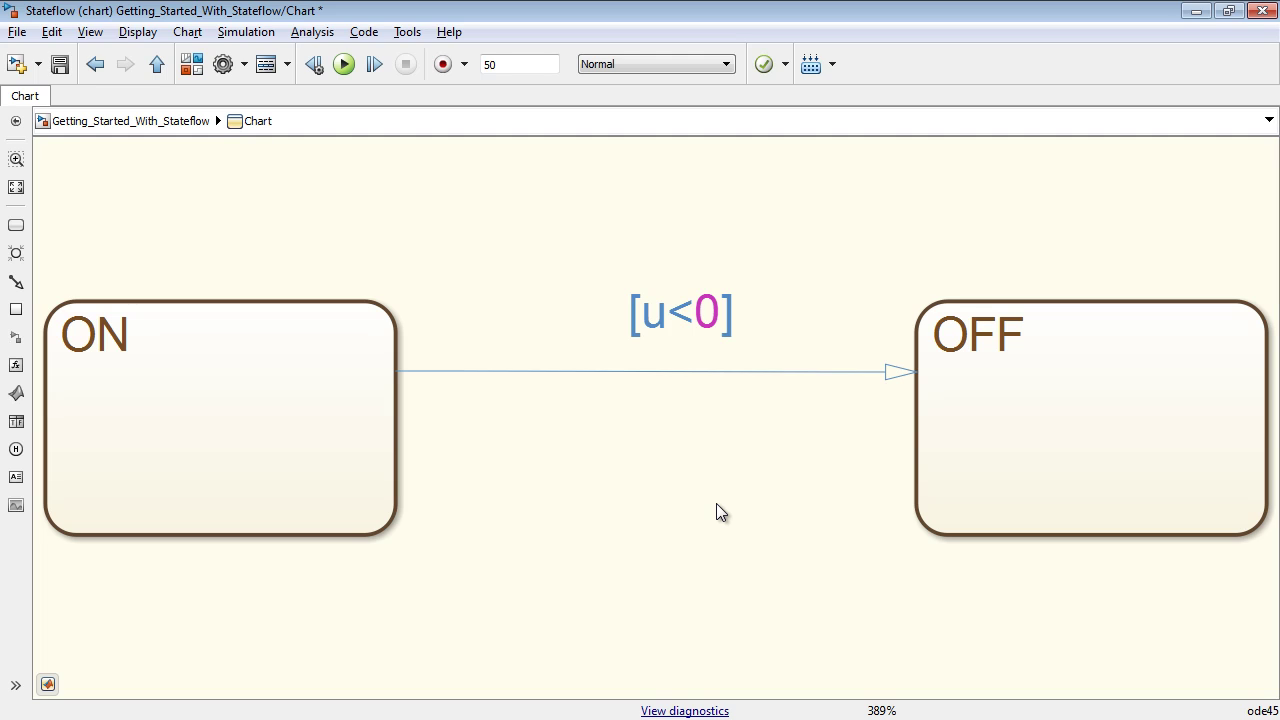
- Draw the OFF-to-ON transition guarded [u>0] and add a default transition into ON
{"action": "left_click_drag", "start_coordinate": [909, 449], "coordinate": [407, 452]}
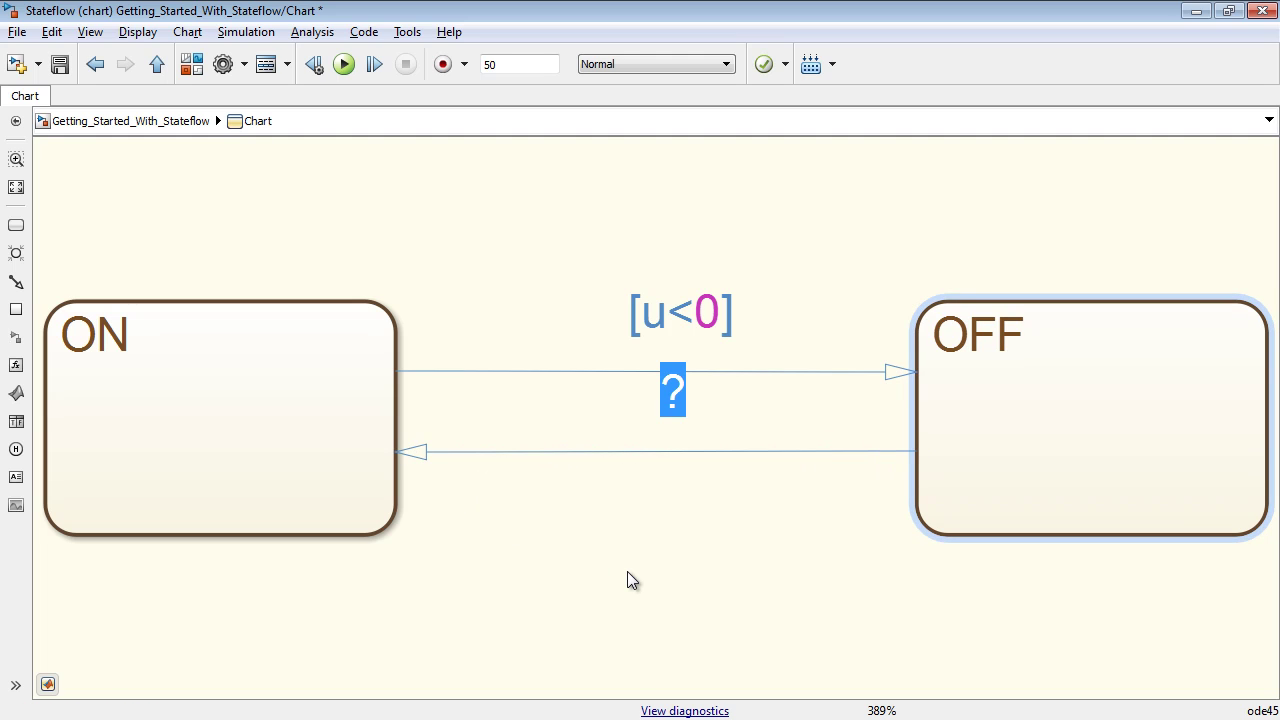
{"action": "type", "text": "u>0"}
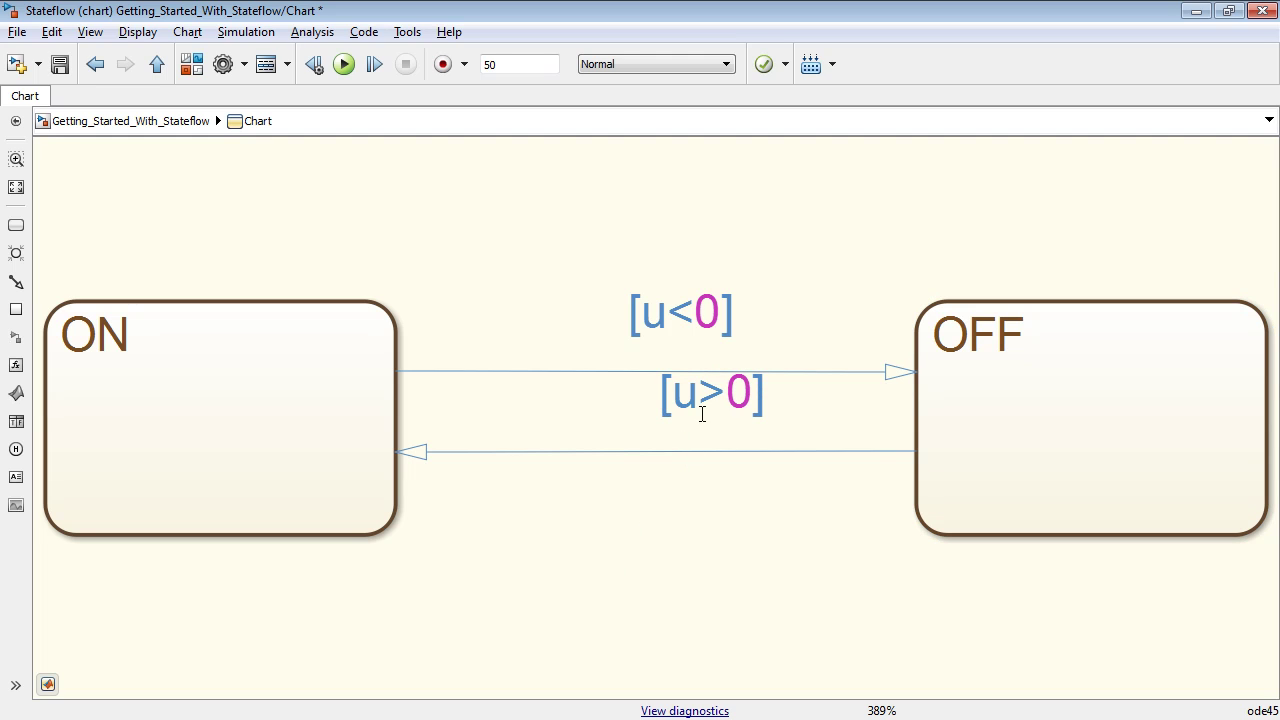
{"action": "left_click", "coordinate": [700, 408]}
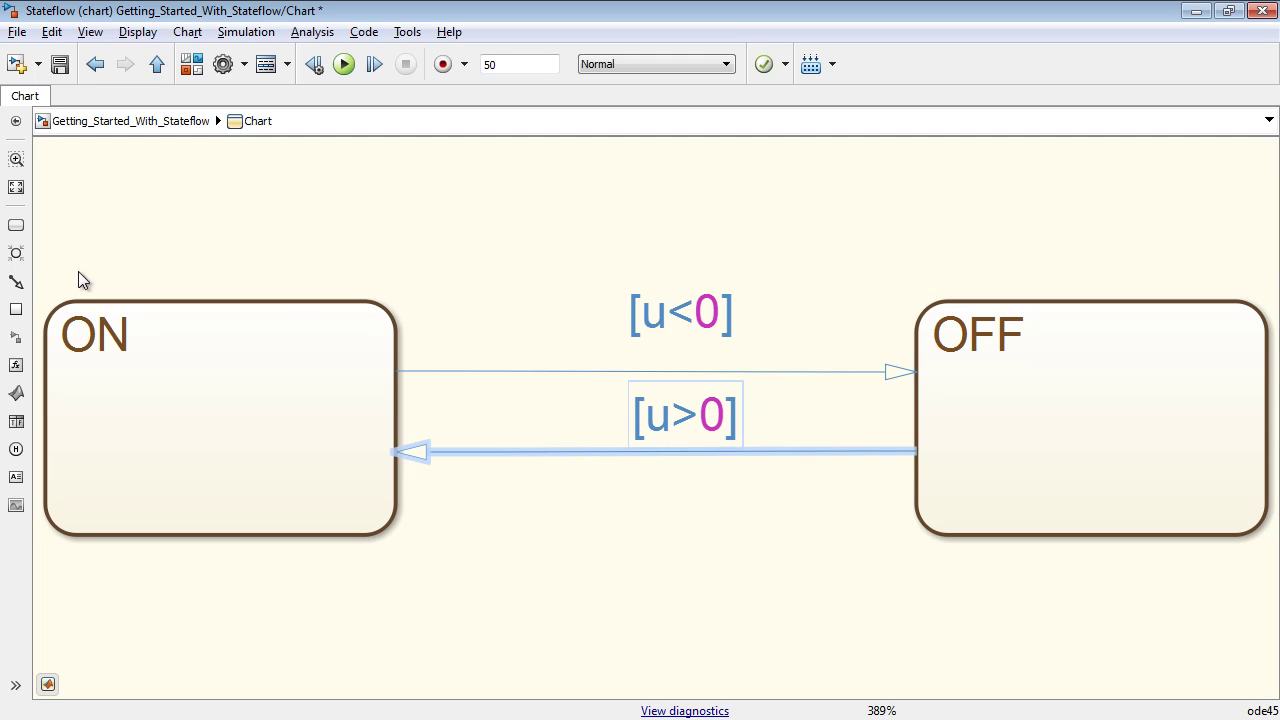
{"action": "left_click", "coordinate": [17, 282]}
{"action": "left_click", "coordinate": [203, 291]}
- Give the ON state the entry action y = 1;
{"action": "left_click", "coordinate": [250, 296]}
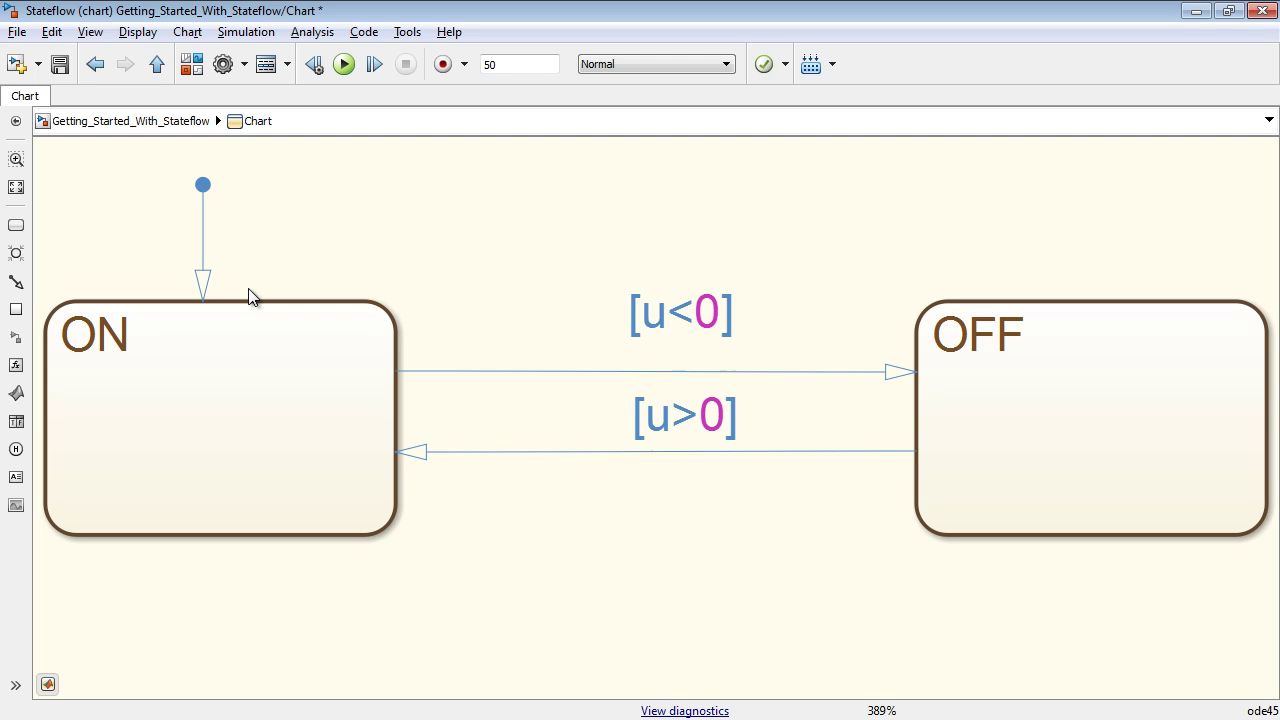
{"action": "left_click", "coordinate": [220, 303]}
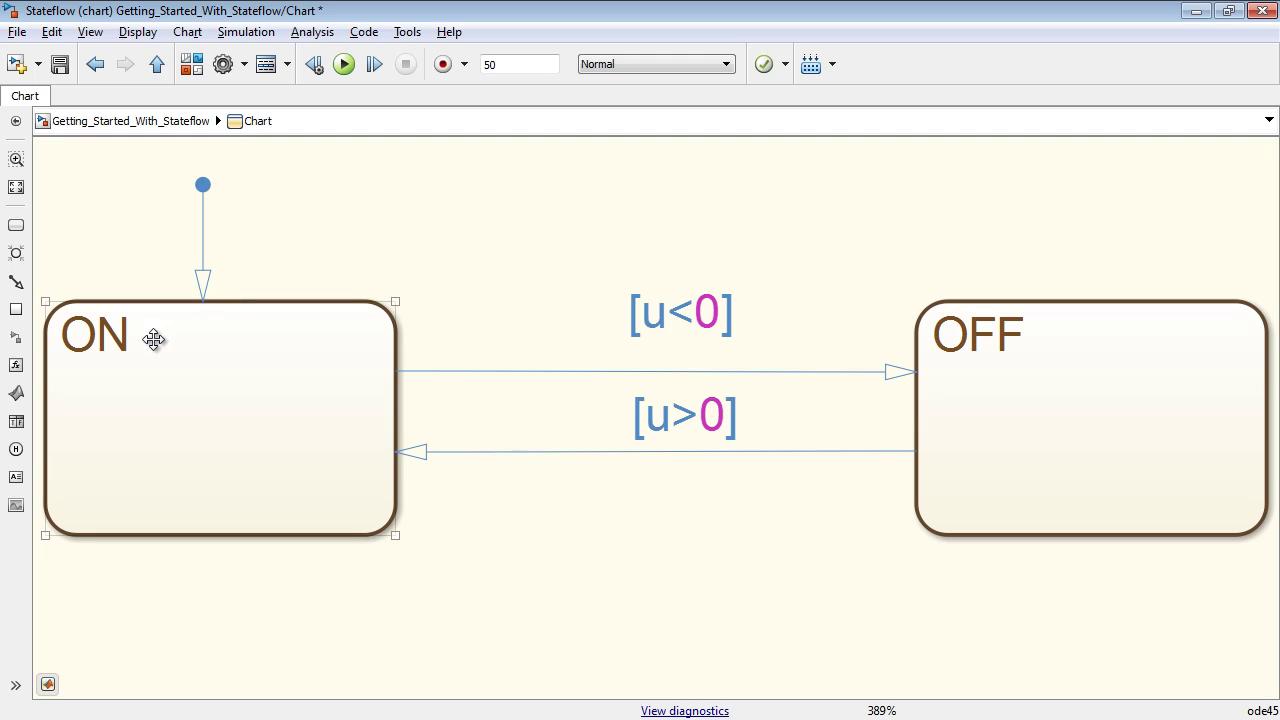
{"action": "left_click", "coordinate": [130, 337]}
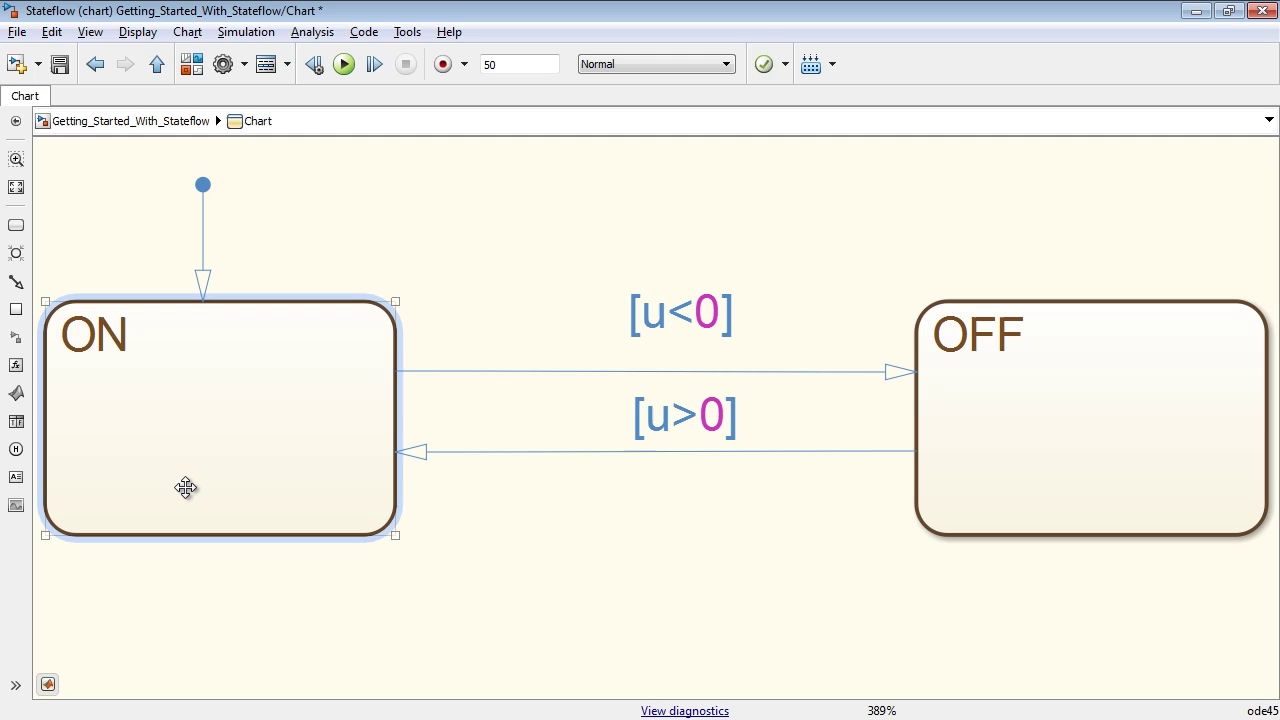
{"action": "key", "text": "Return"}
{"action": "type", "text": "y = 1;"}
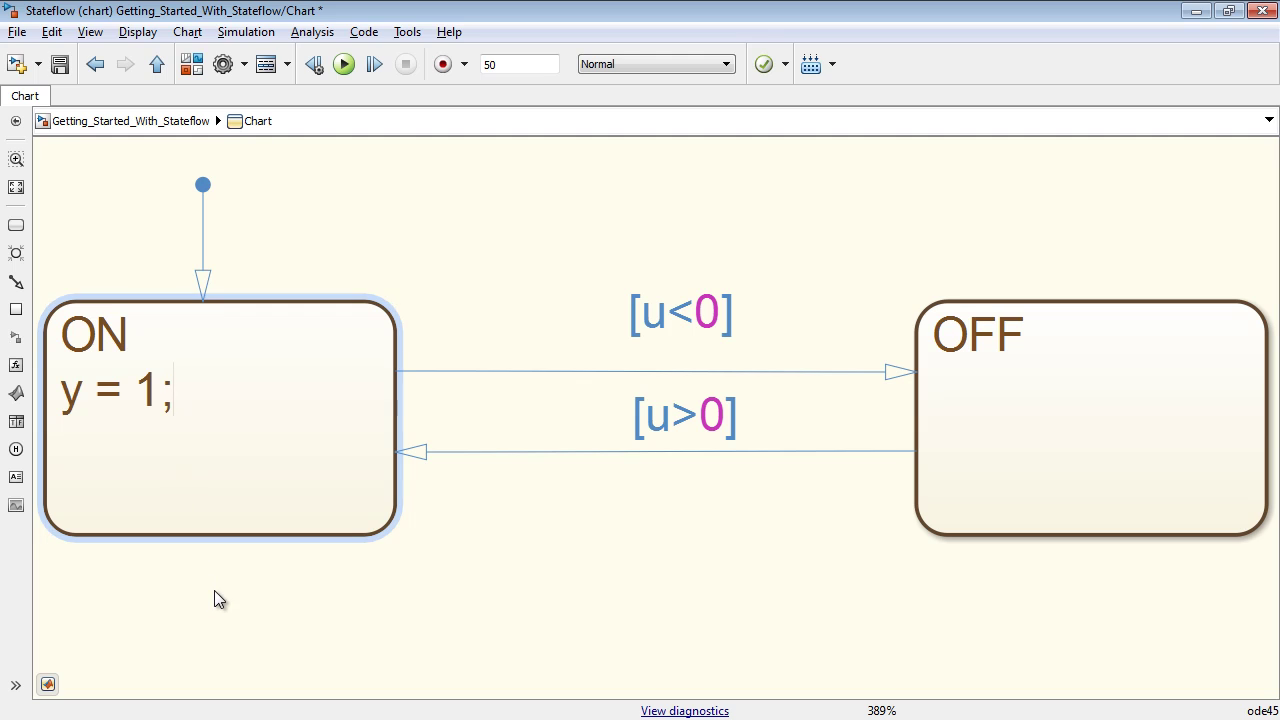
{"action": "left_click", "coordinate": [216, 583]}
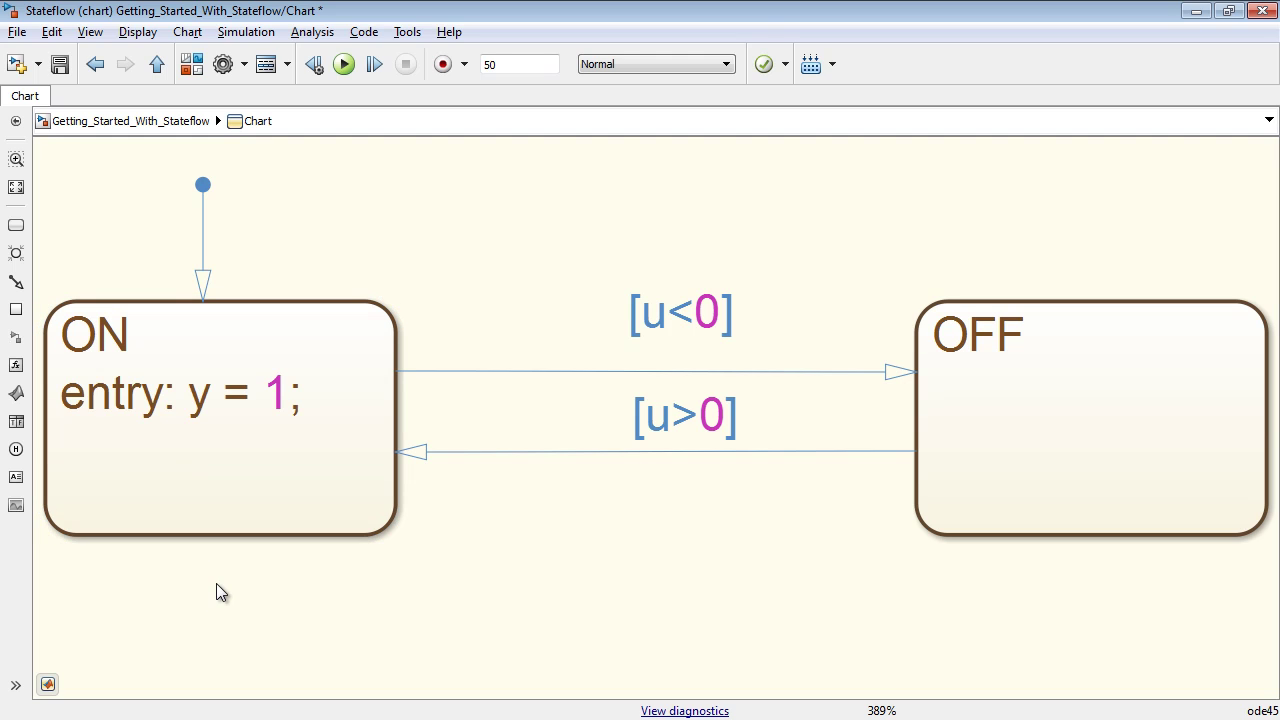
- Give the OFF state the entry action y = -1;
{"action": "left_click", "coordinate": [1023, 333]}
{"action": "key", "text": "Return"}
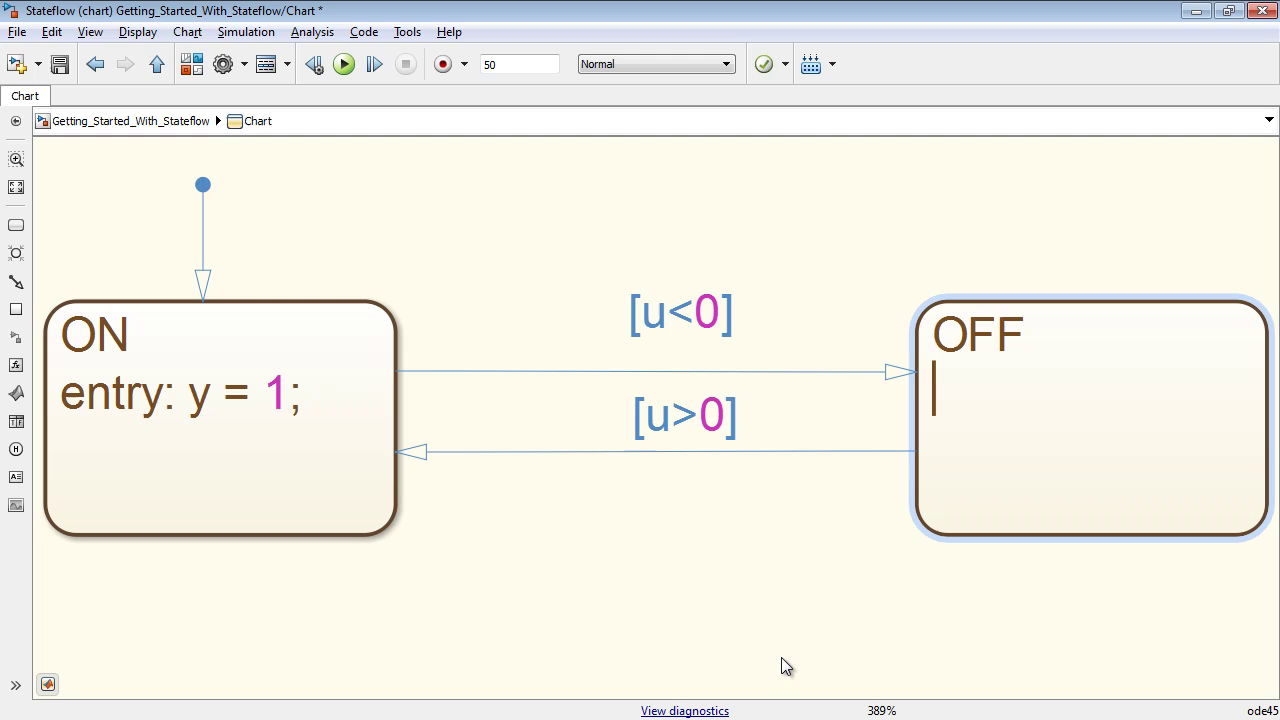
{"action": "type", "text": "y = -1;"}
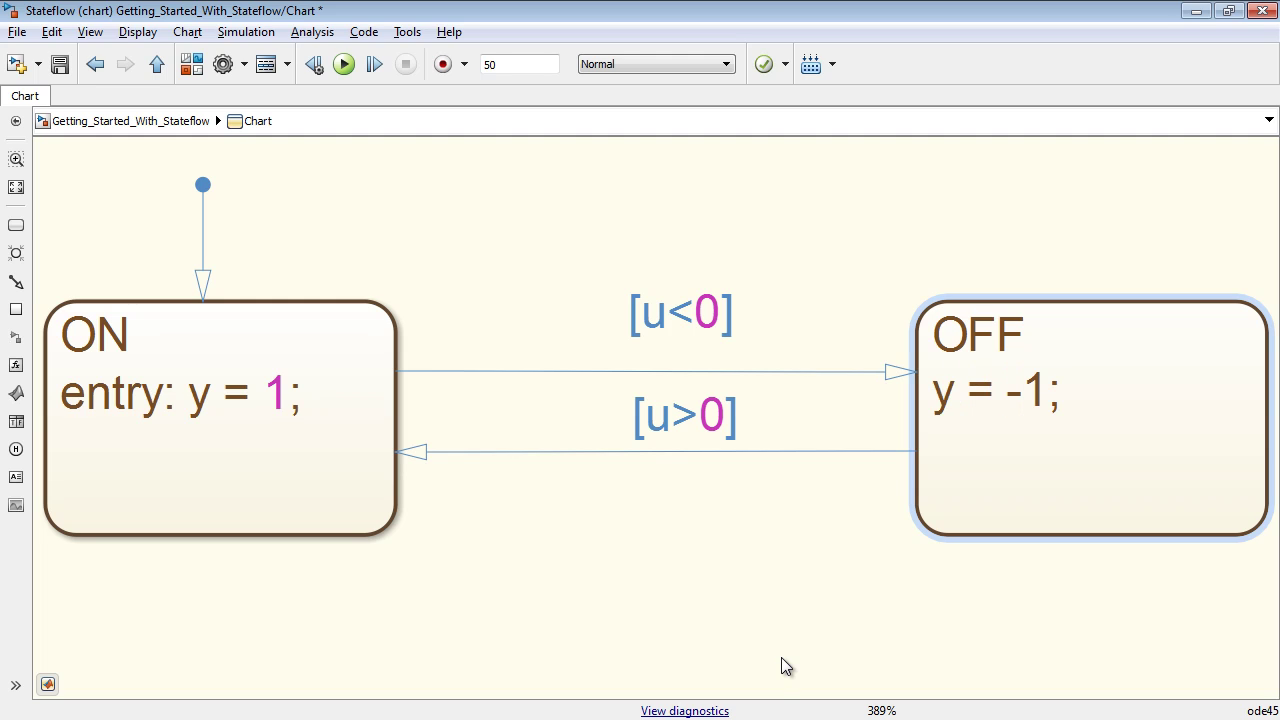
{"action": "left_click", "coordinate": [772, 666]}
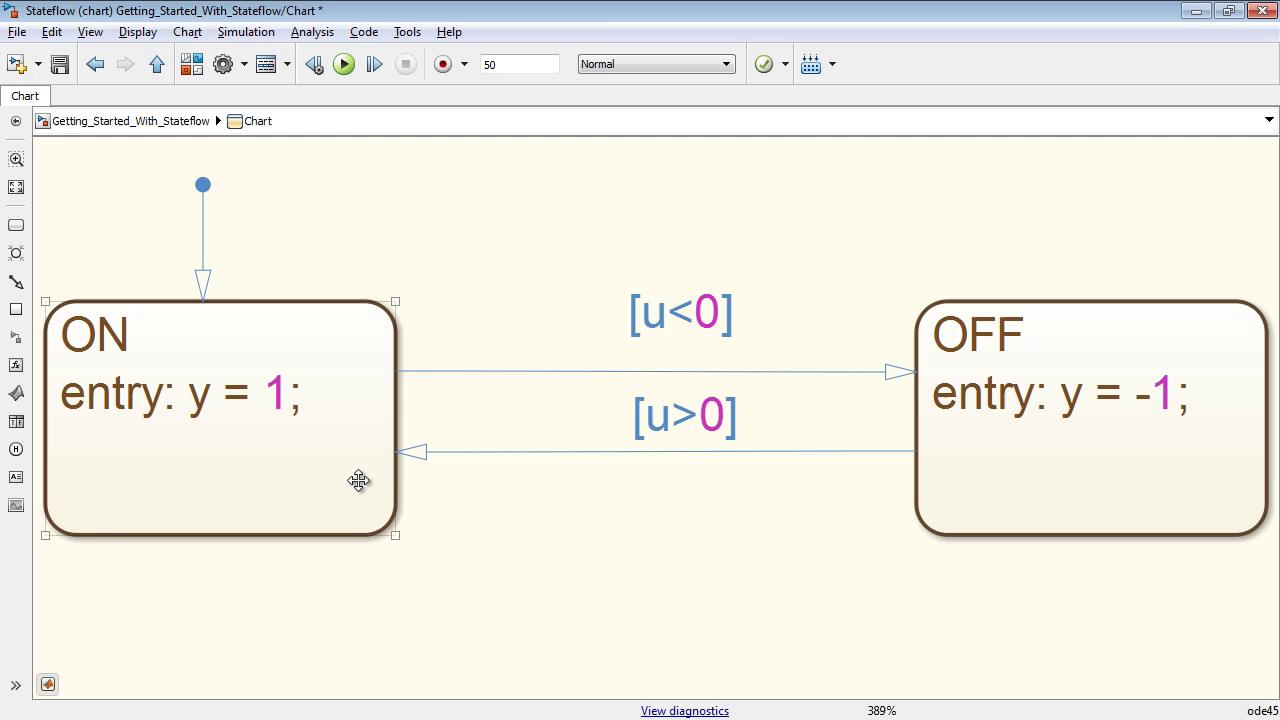
{"action": "right_click", "coordinate": [357, 479]}
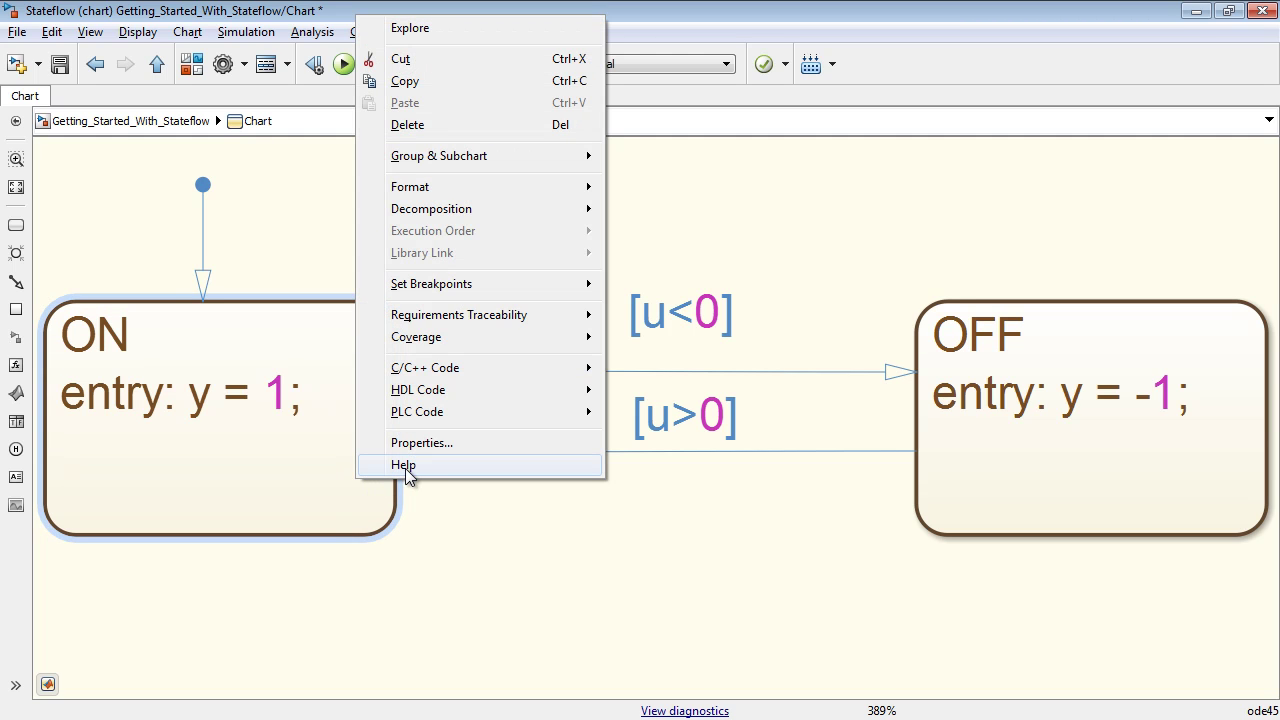
{"action": "left_click", "coordinate": [504, 545]}
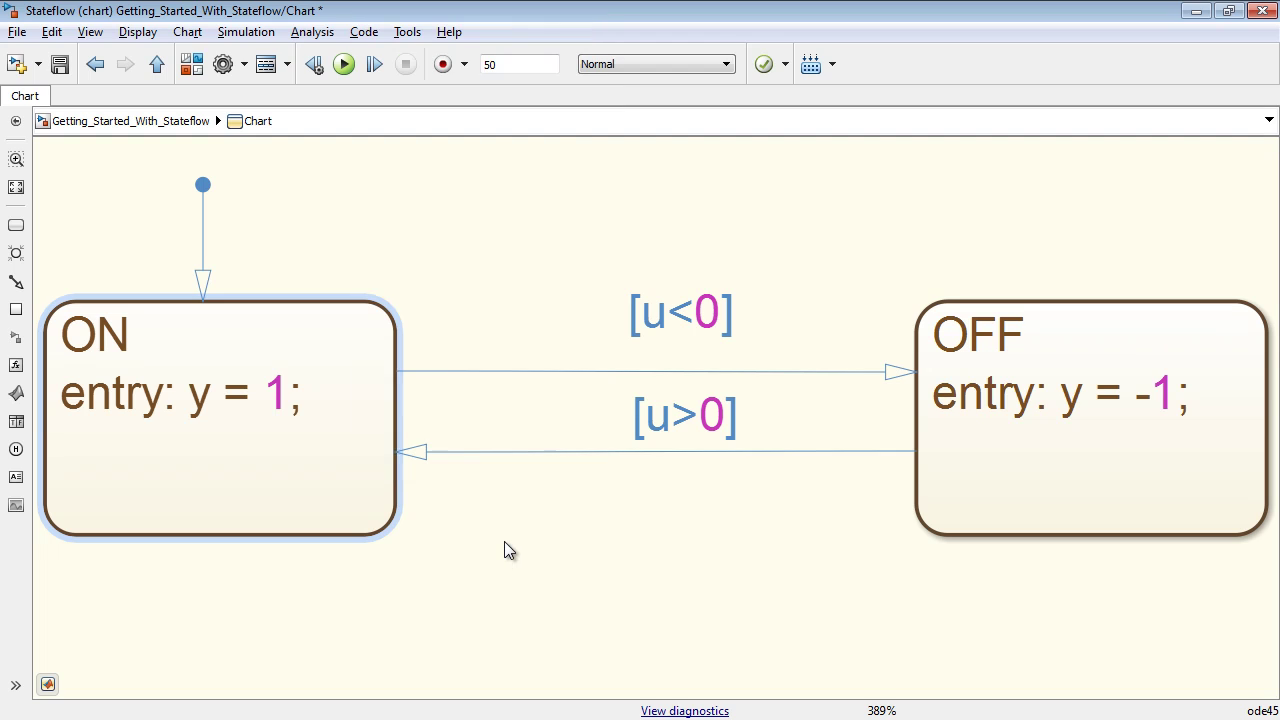
{"action": "left_click", "coordinate": [505, 543]}
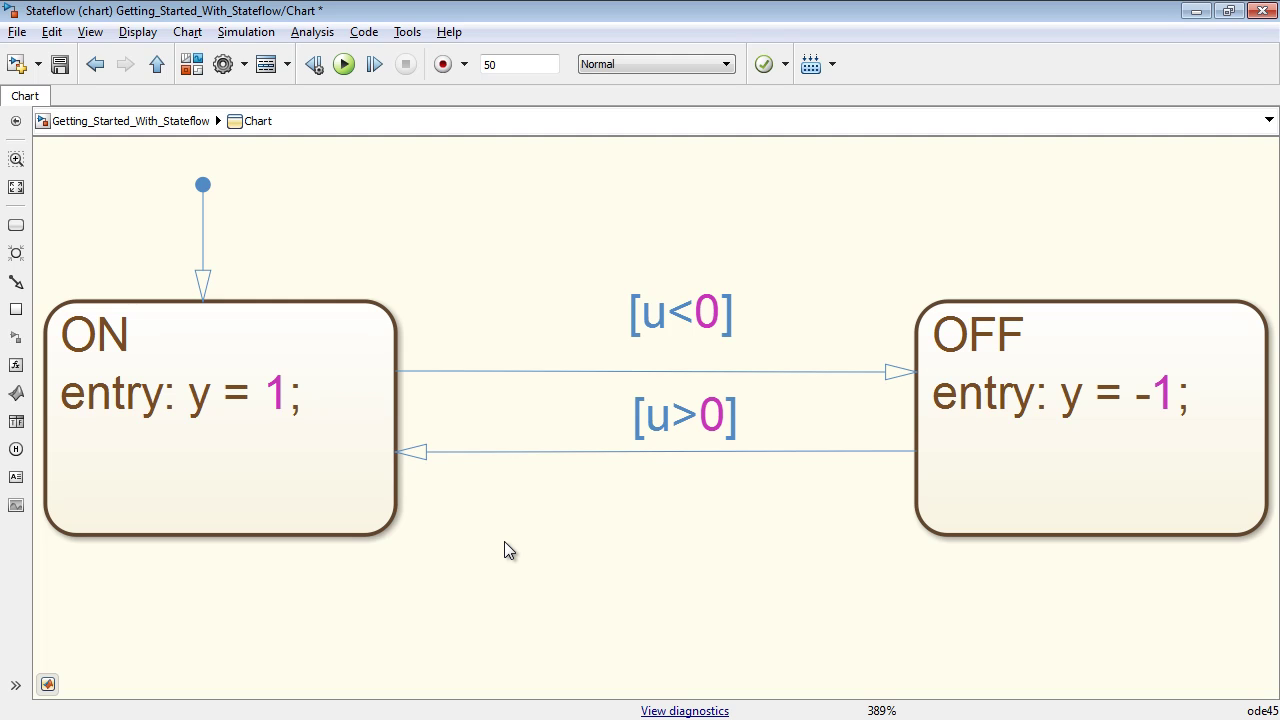
- Run the chart and confirm u as Input and y as Output in the Symbol Wizard
{"action": "left_click", "coordinate": [343, 64]}
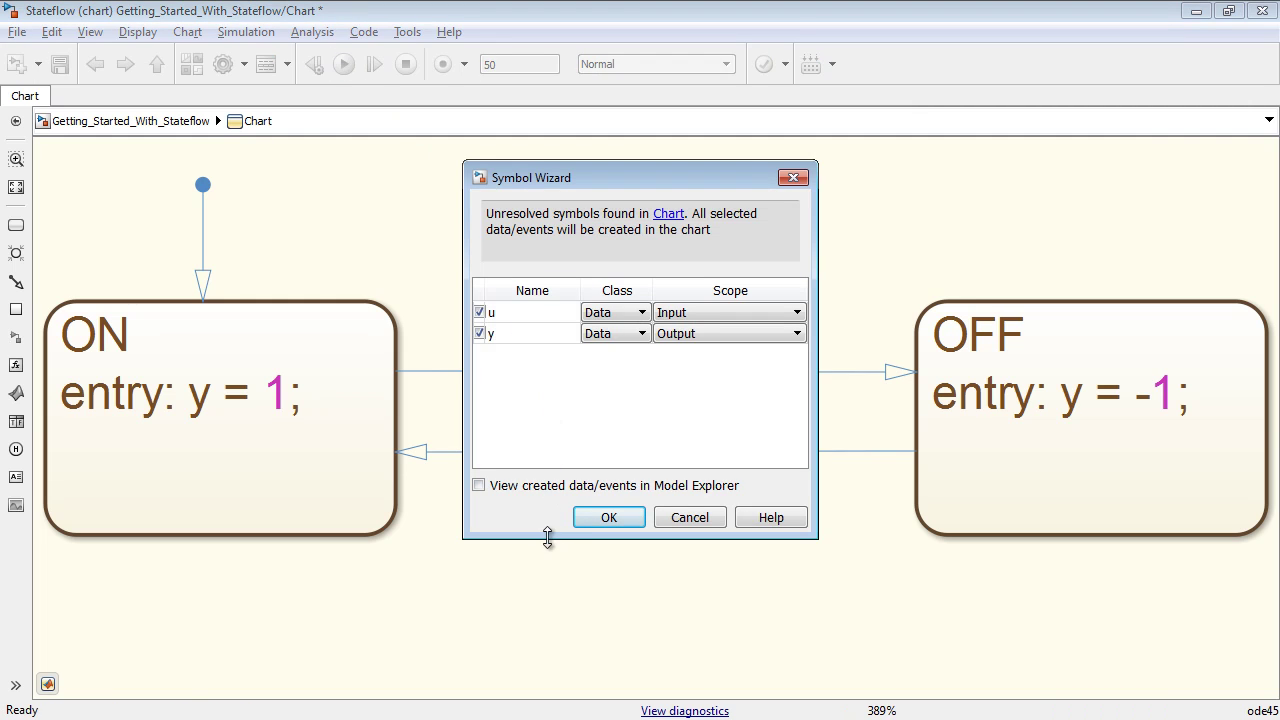
{"action": "left_click_drag", "start_coordinate": [550, 537], "coordinate": [557, 450]}
{"action": "left_click_drag", "start_coordinate": [649, 176], "coordinate": [728, 31]}
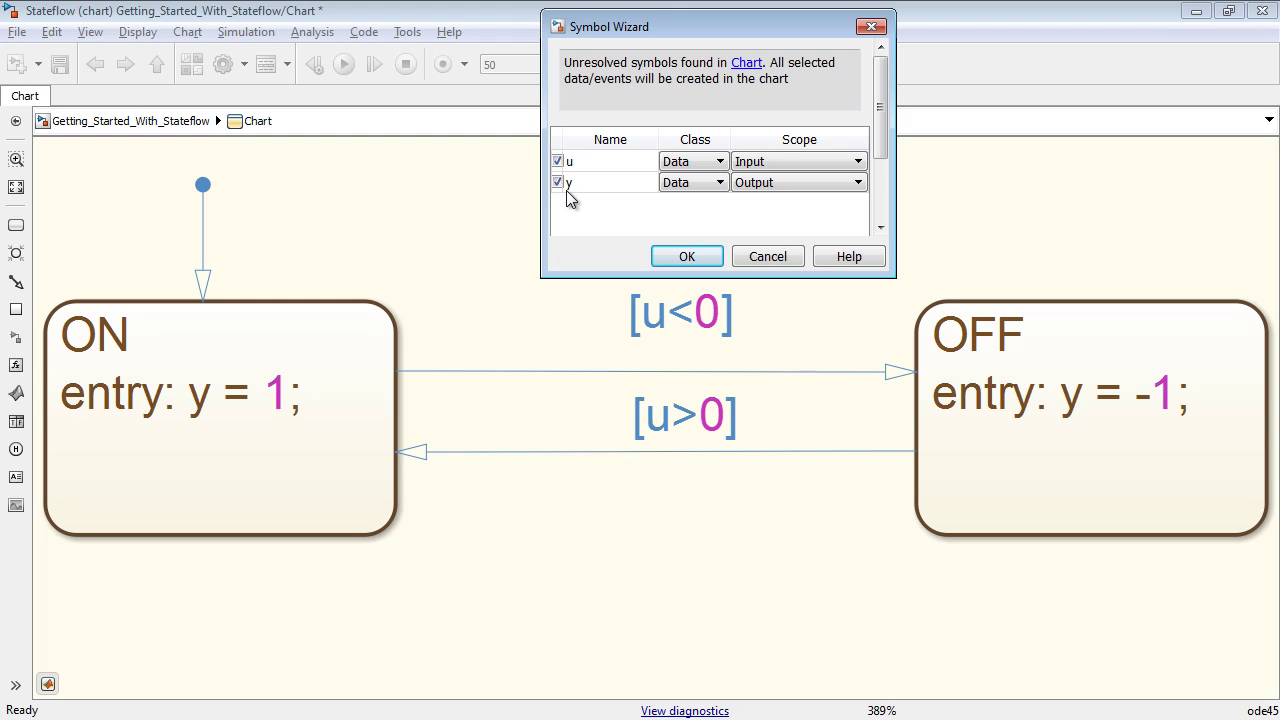
{"action": "left_click", "coordinate": [762, 190]}
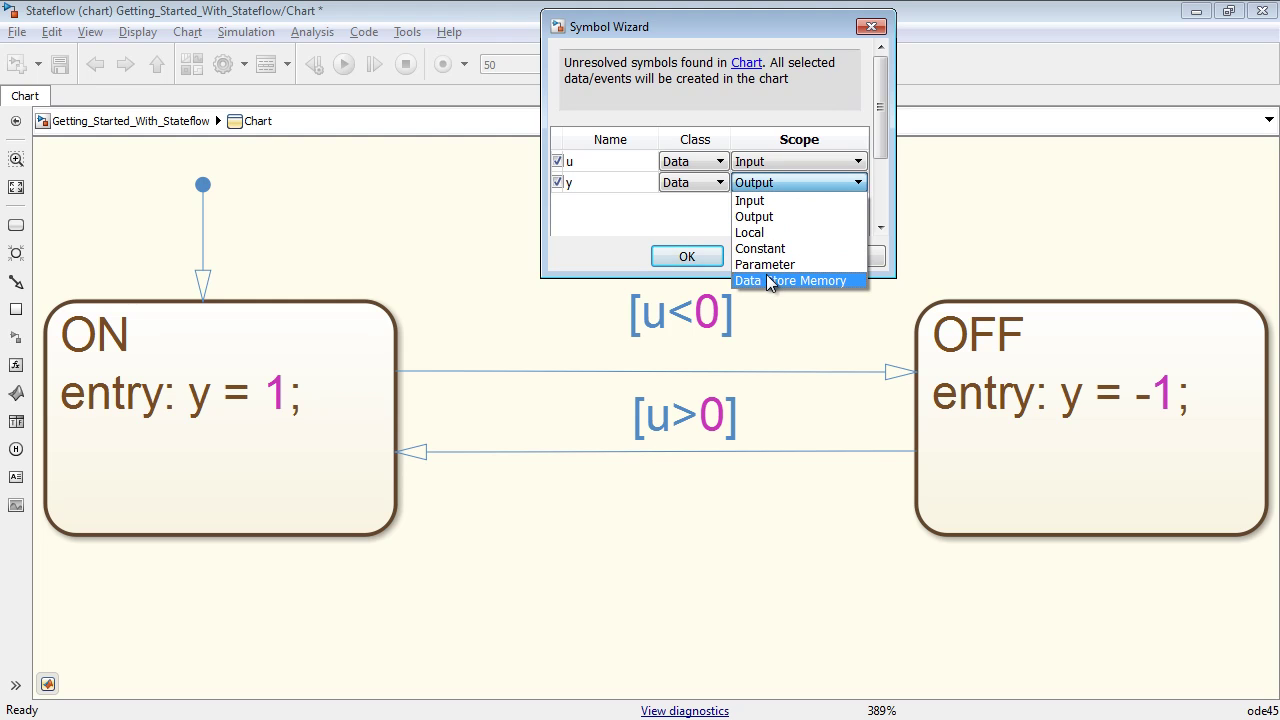
{"action": "left_click", "coordinate": [771, 215]}
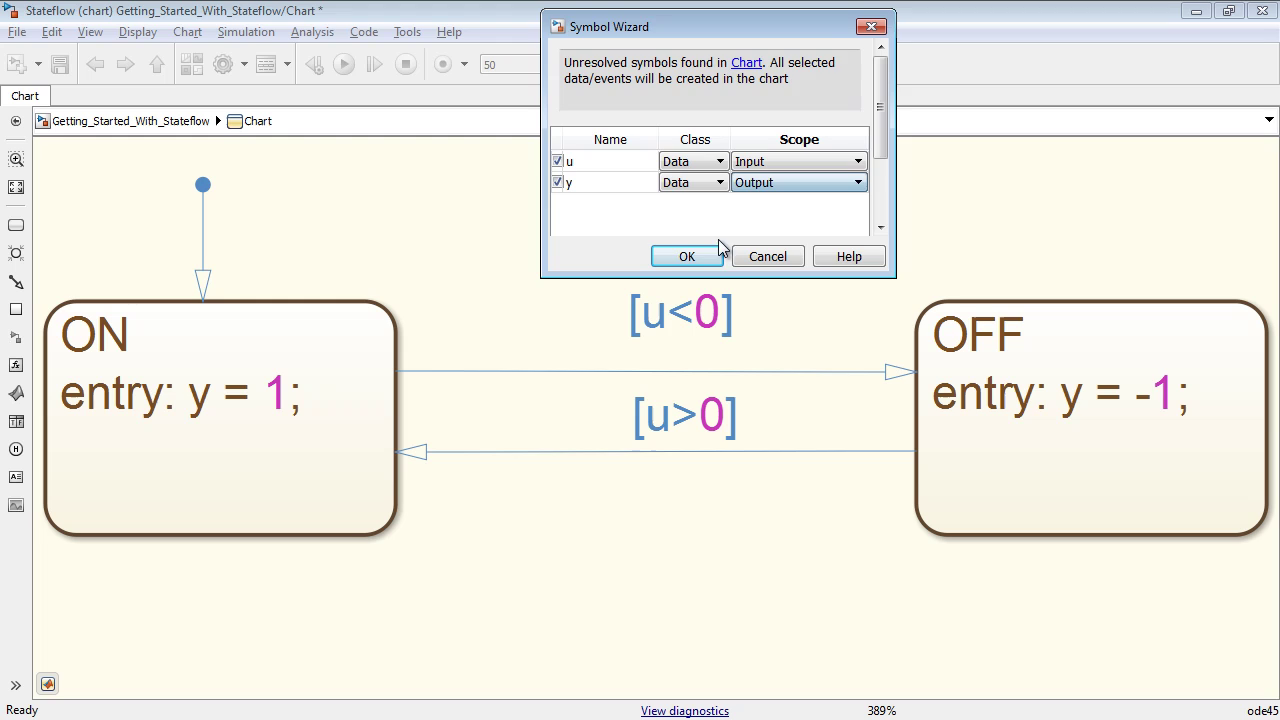
{"action": "left_click", "coordinate": [686, 256]}
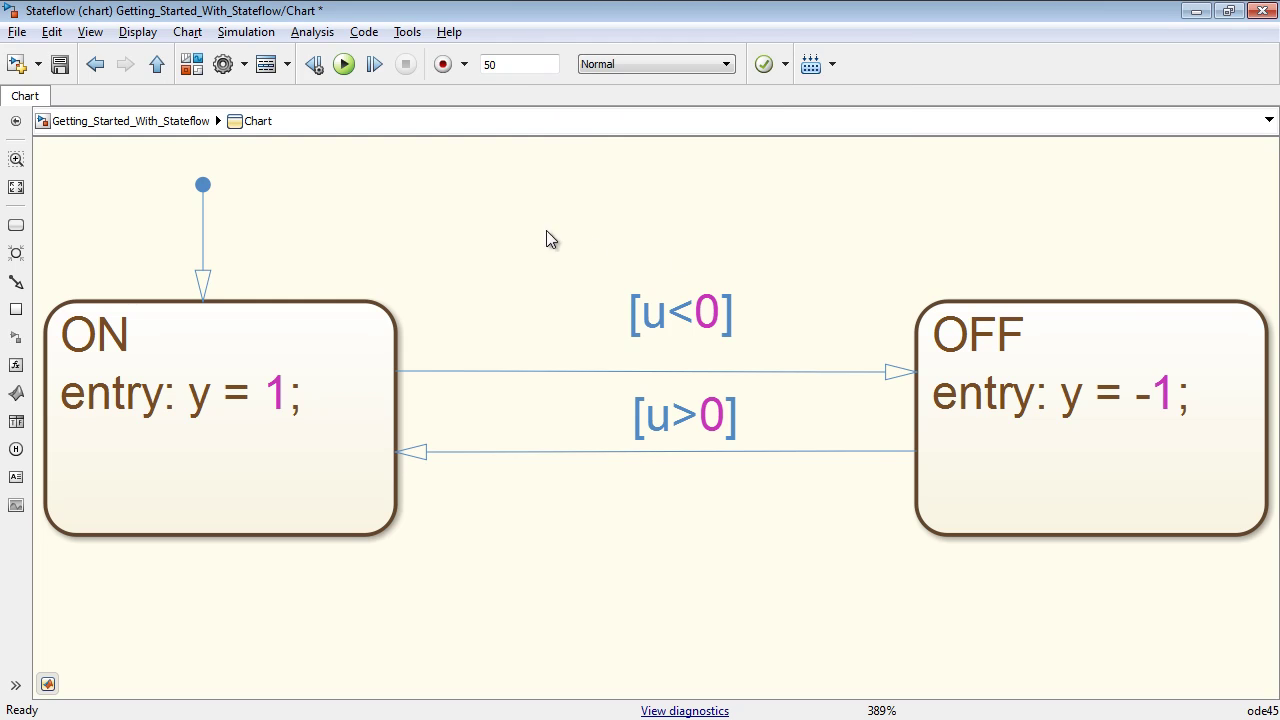
- Wire Sine Wave to Chart u and Scope input 1, Chart y to Scope, then reopen the chart beside it
{"action": "left_click", "coordinate": [154, 125]}
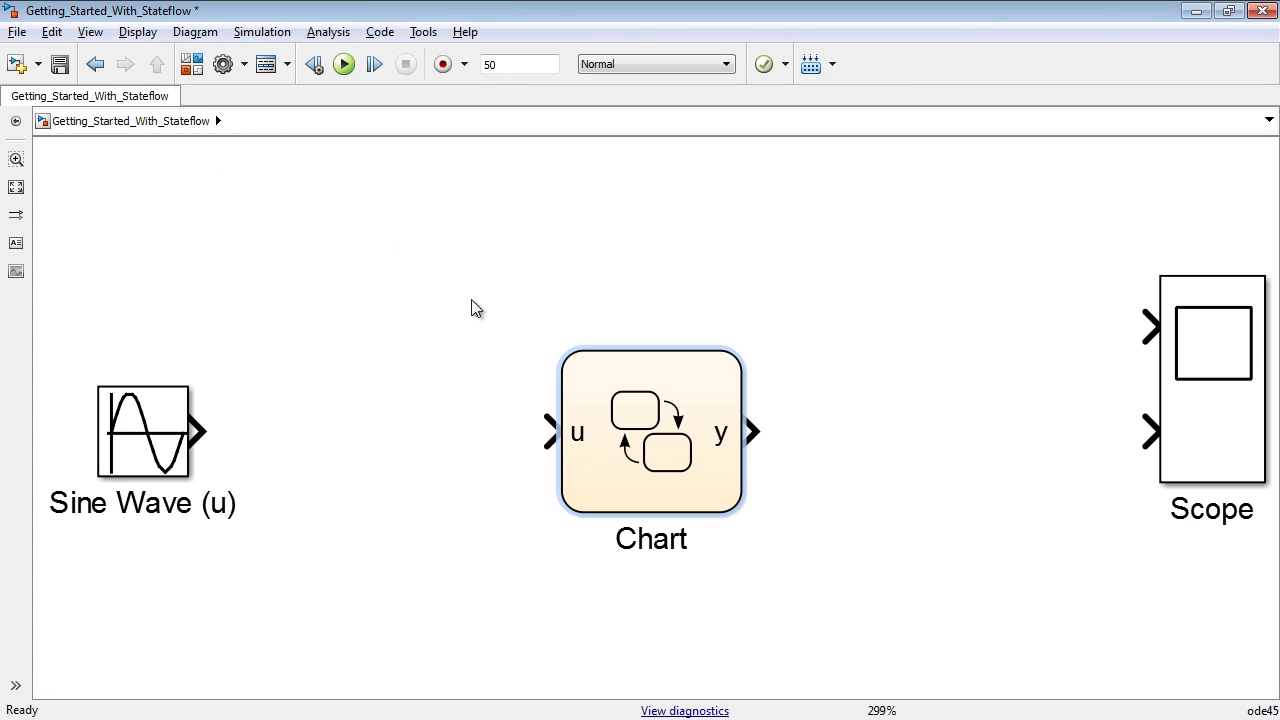
{"action": "left_click", "coordinate": [564, 443]}
{"action": "left_click", "coordinate": [545, 432]}
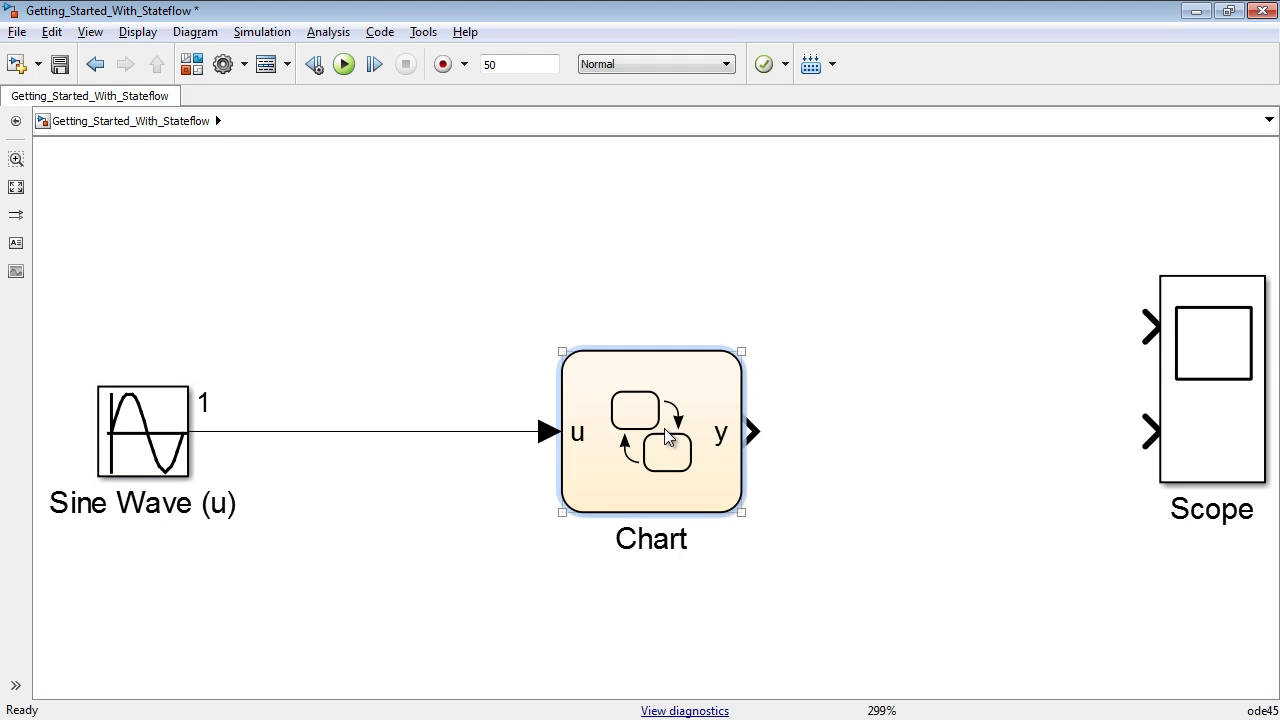
{"action": "left_click_drag", "start_coordinate": [1060, 430], "coordinate": [1142, 432]}
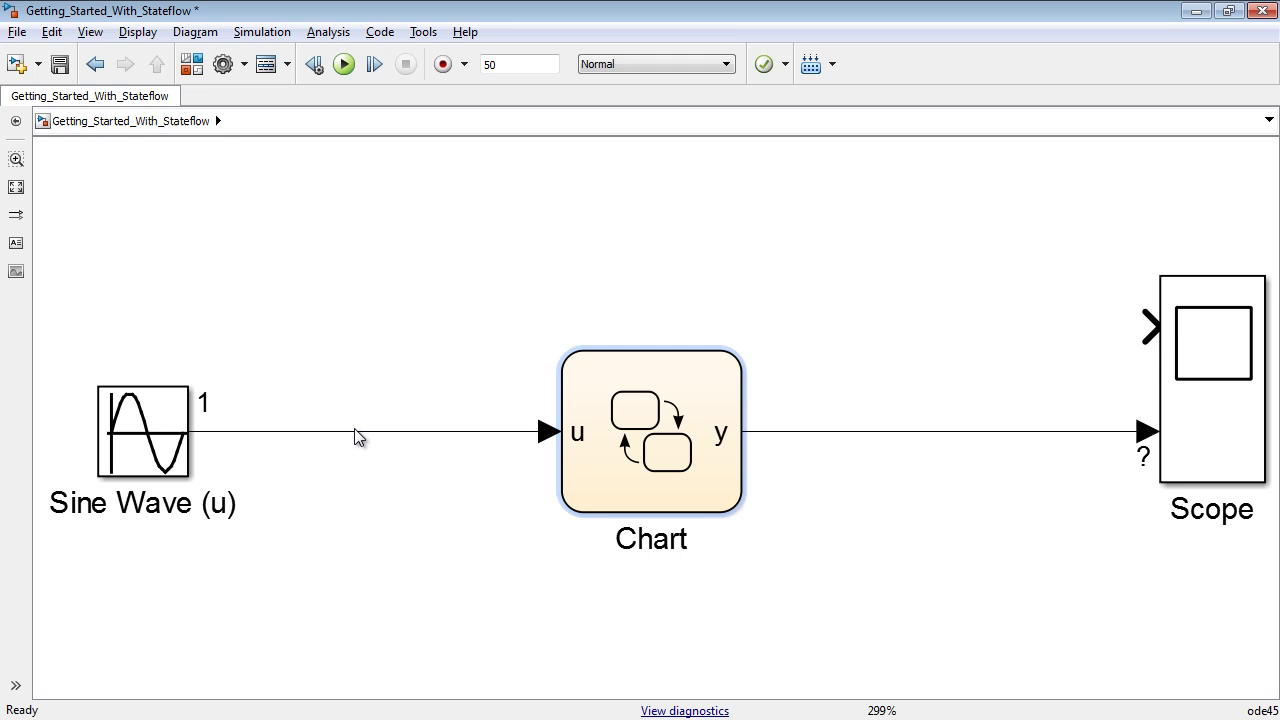
{"action": "left_click_drag", "start_coordinate": [357, 432], "coordinate": [1168, 320]}
{"action": "left_click", "coordinate": [676, 430]}
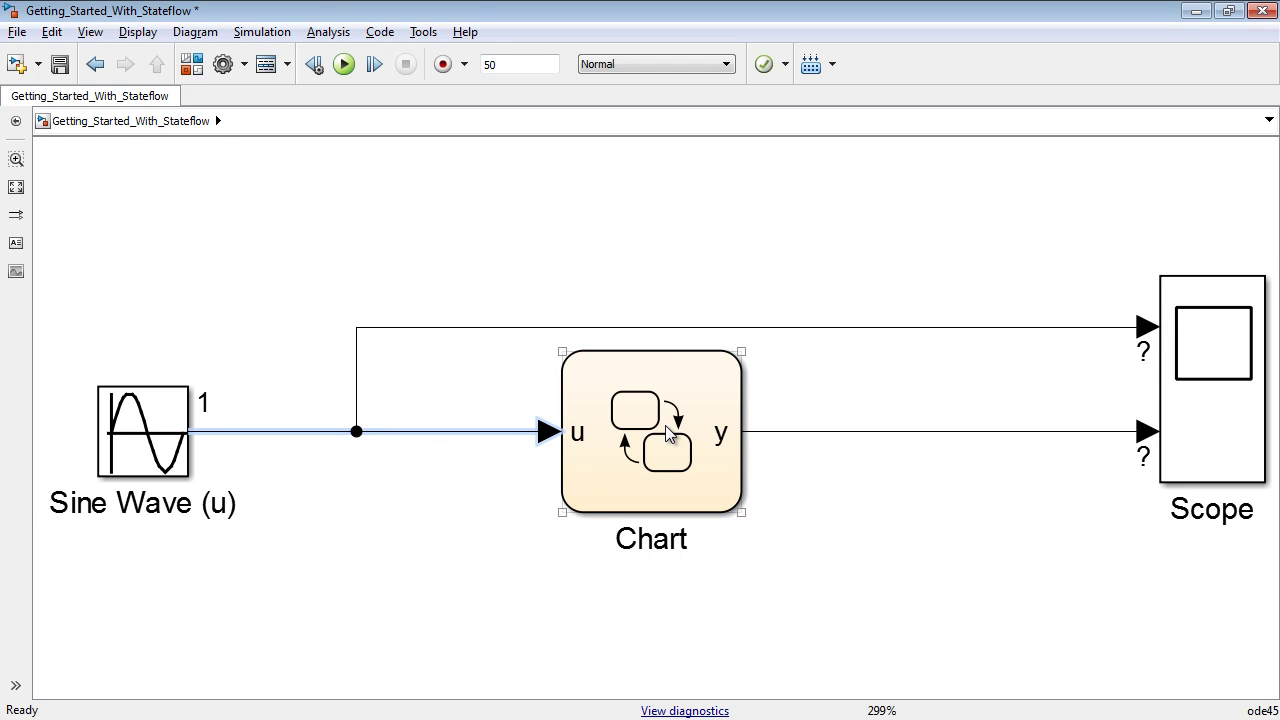
{"action": "double_click", "coordinate": [668, 432]}
{"action": "double_click", "coordinate": [557, 18]}
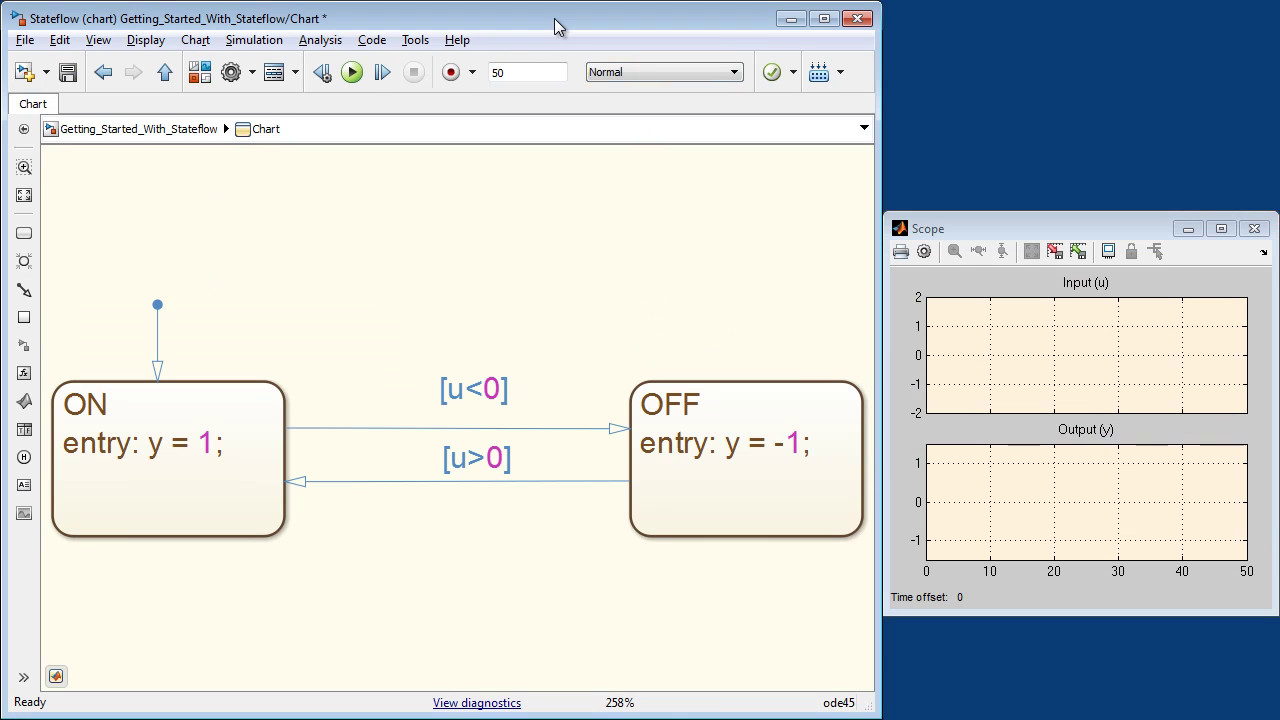